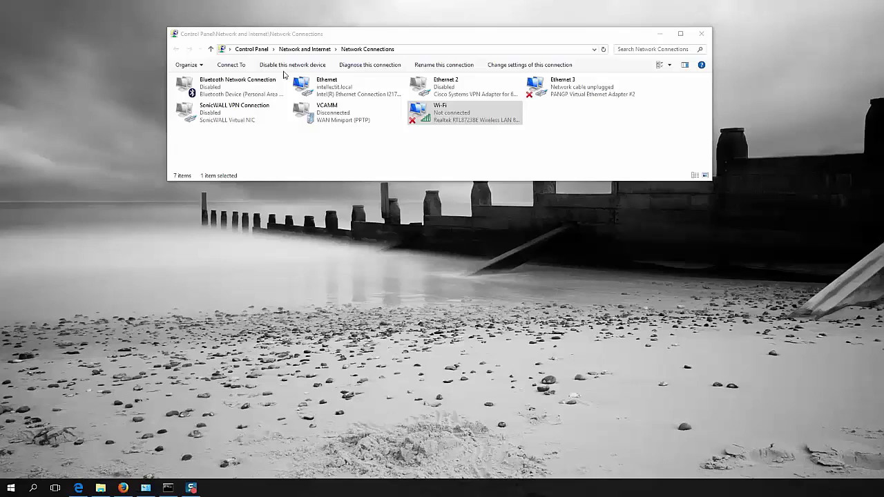
Connect the Wi-Fi adapter to the CiscoAirProvision network from its Connect / Disconnect list.
{"action": "right_click", "coordinate": [459, 122]}
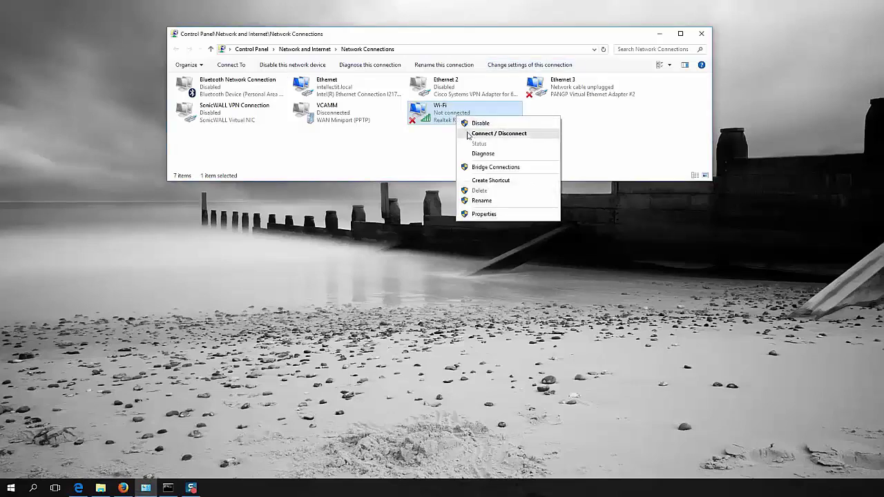
{"action": "left_click", "coordinate": [468, 134]}
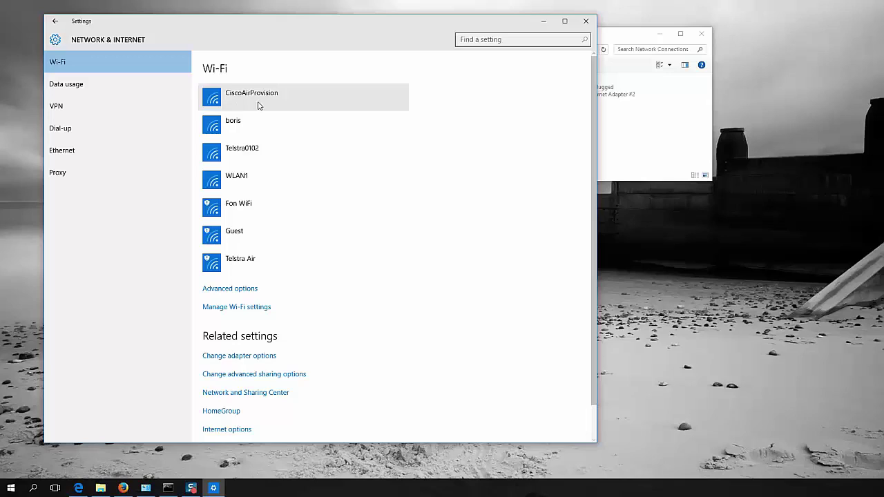
{"action": "left_click", "coordinate": [259, 103]}
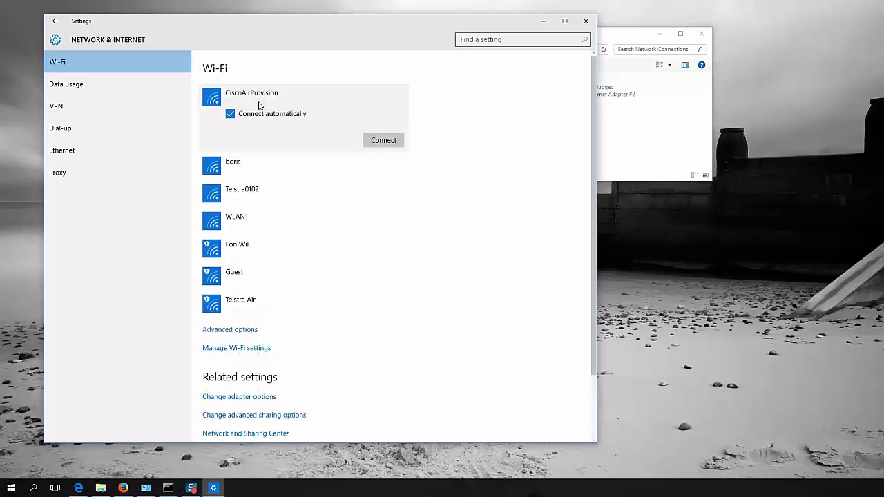
{"action": "left_click", "coordinate": [374, 144]}
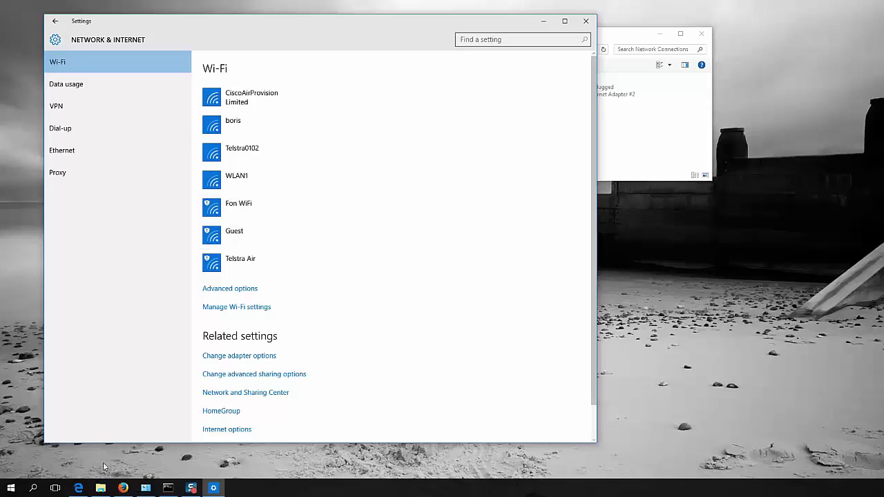
Load the access point's setup page at 192.168.1.1 in the browser.
{"action": "left_click", "coordinate": [122, 488]}
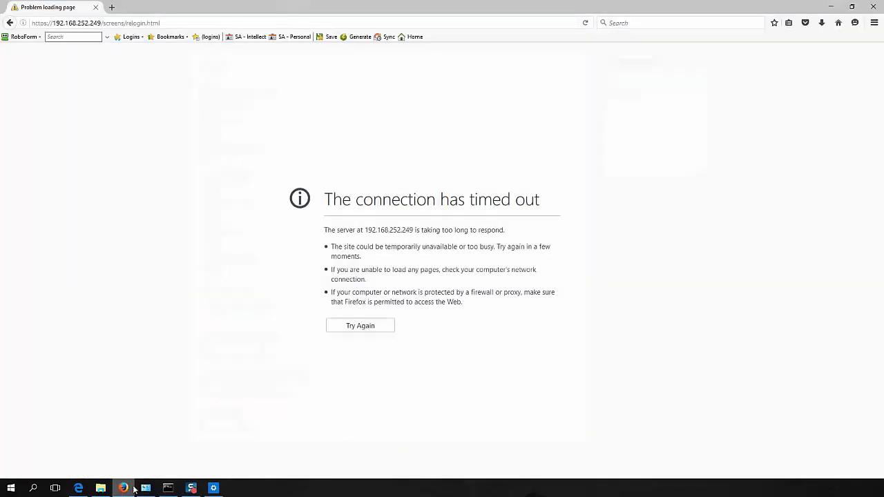
{"action": "left_click", "coordinate": [152, 22]}
{"action": "type", "text": "192.168."}
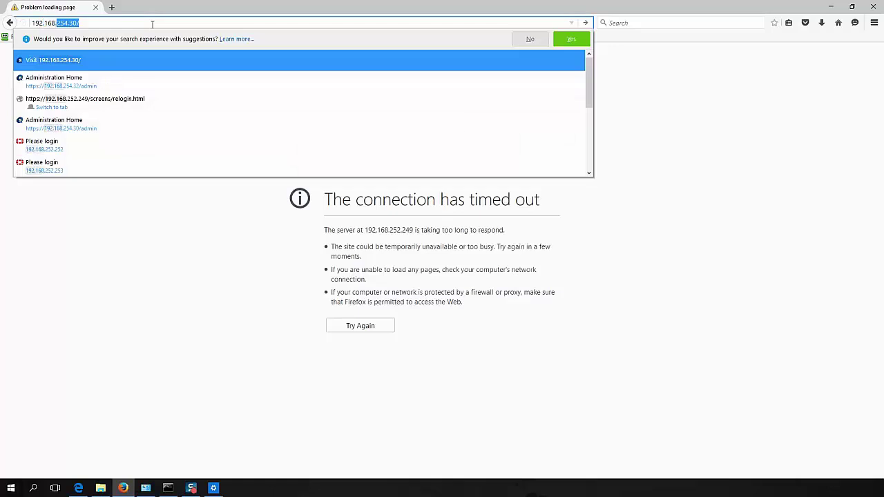
{"action": "type", "text": "1.1"}
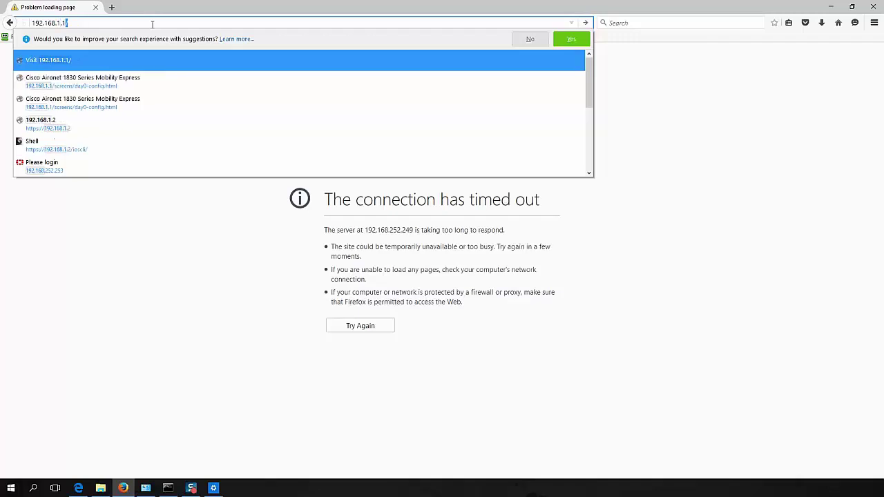
{"action": "key", "text": "Return"}
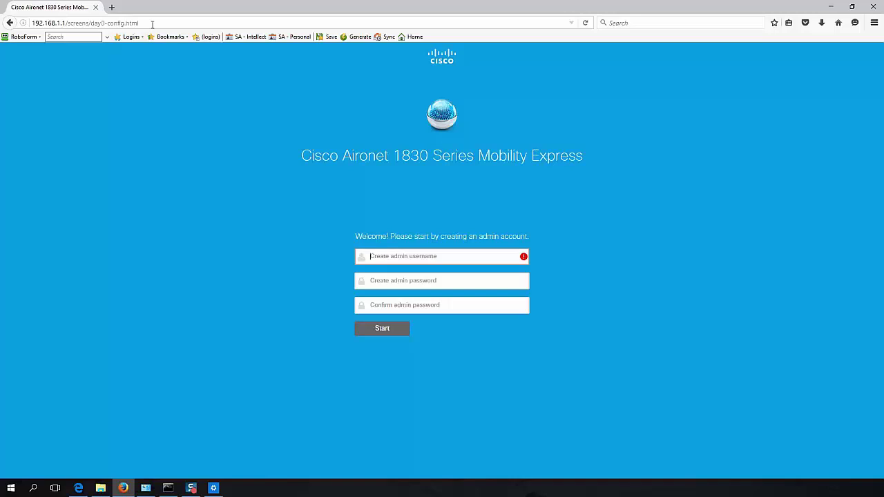
Enter a new admin username, then the password and its confirmation.
{"action": "type", "text": "admin"}
{"action": "key", "text": "Tab"}
{"action": "type", "text": "••"}
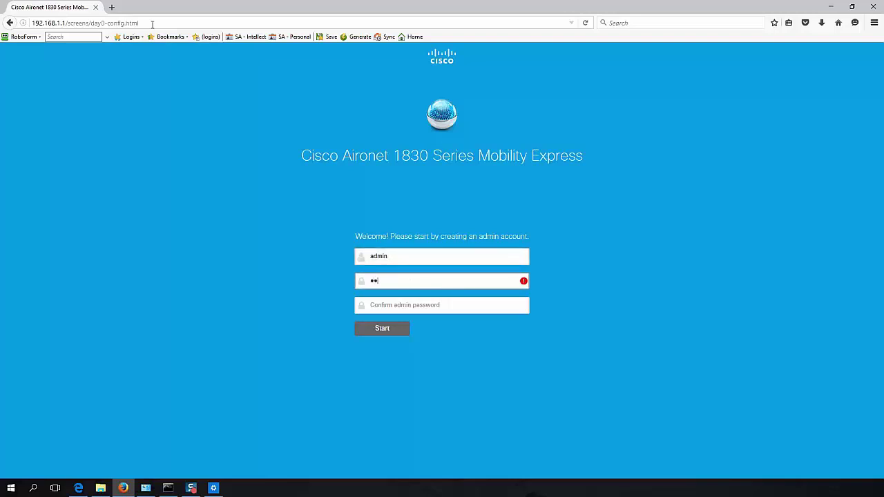
{"action": "type", "text": "•••••••••"}
{"action": "key", "text": "Tab"}
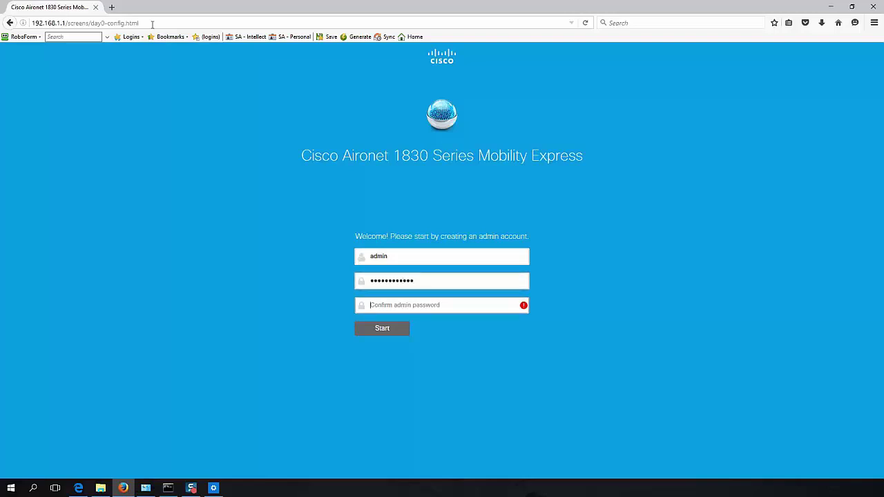
{"action": "type", "text": "•"}
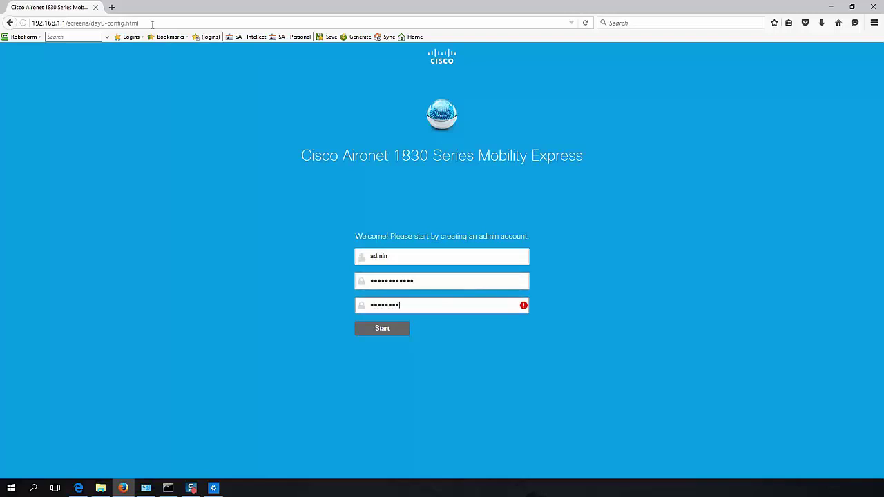
{"action": "type", "text": "•••••••••••"}
Start setup and enter system name Cisco, IP 192.168.252.249, mask 255.255.255.0, gateway 192.168.252.254.
{"action": "left_click", "coordinate": [376, 331]}
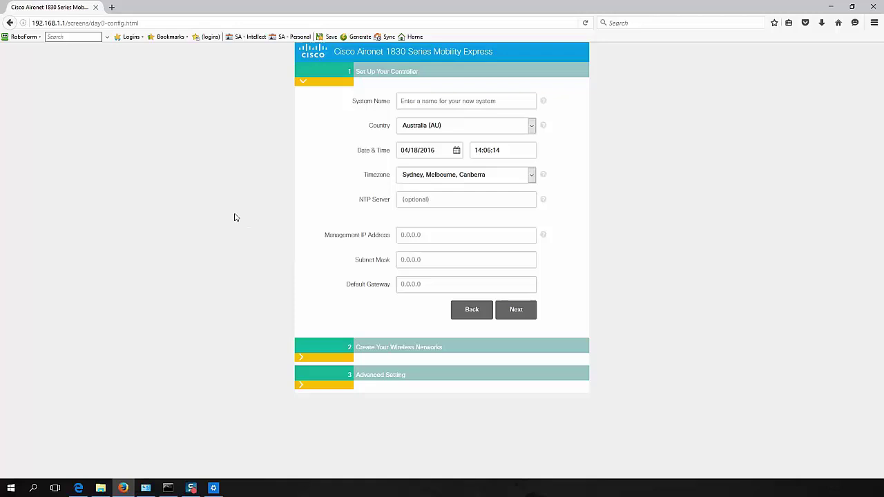
{"action": "left_click", "coordinate": [440, 102]}
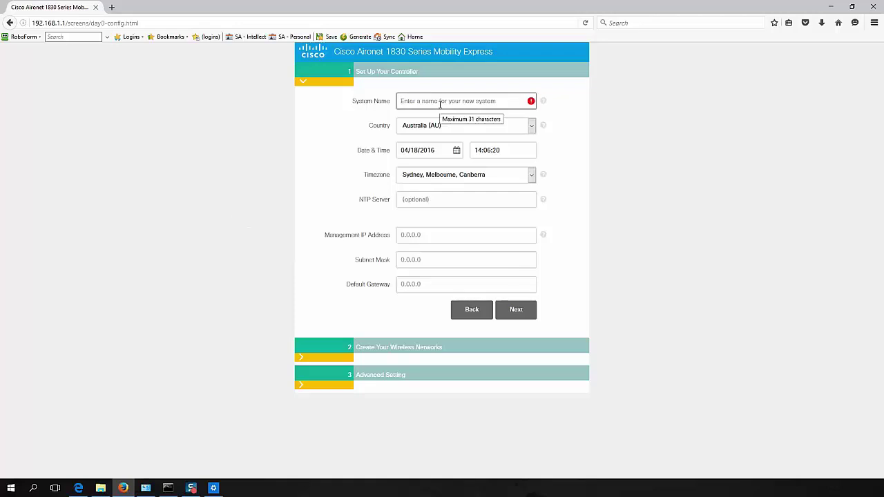
{"action": "type", "text": "Cisc"}
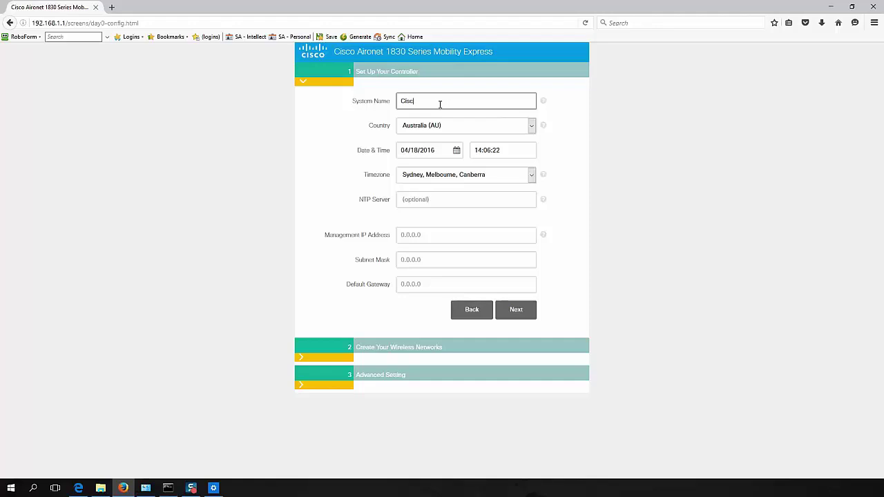
{"action": "type", "text": "o"}
{"action": "left_click", "coordinate": [466, 237]}
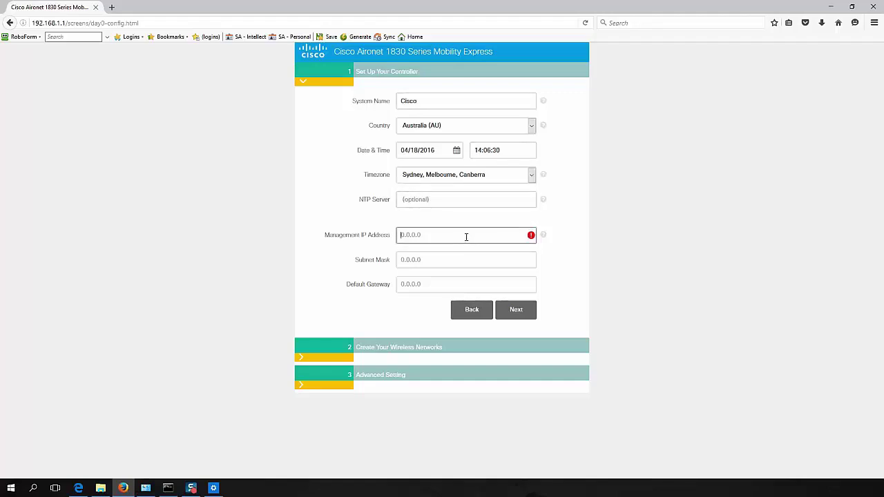
{"action": "type", "text": "192.168.252.249"}
{"action": "key", "text": "Tab"}
{"action": "type", "text": "25"}
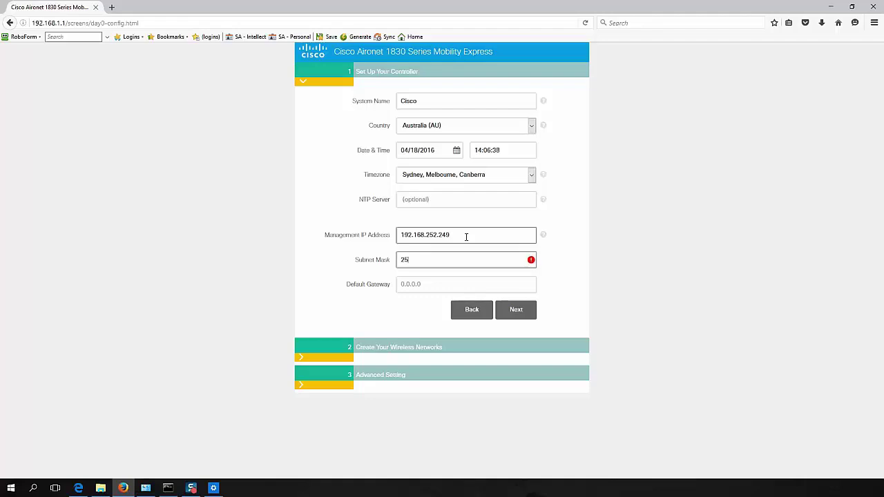
{"action": "type", "text": "5.255.255.0"}
{"action": "key", "text": "Tab"}
{"action": "type", "text": "192"}
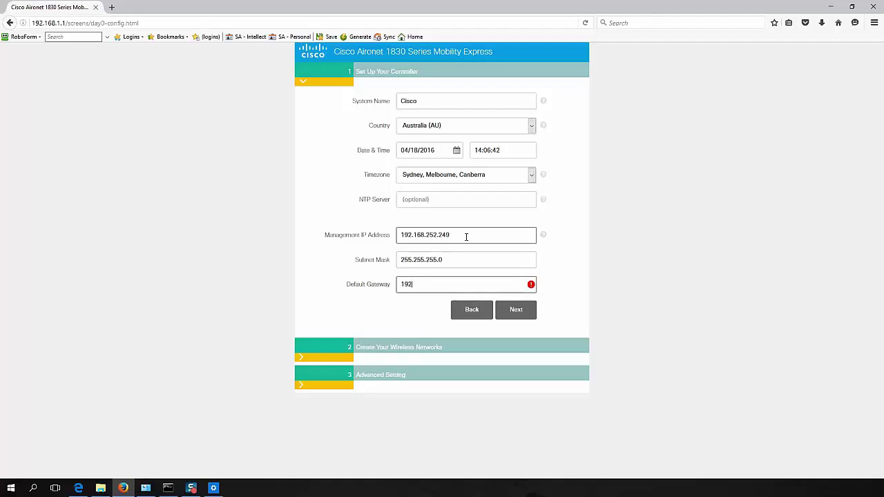
{"action": "type", "text": ".168.252.254"}
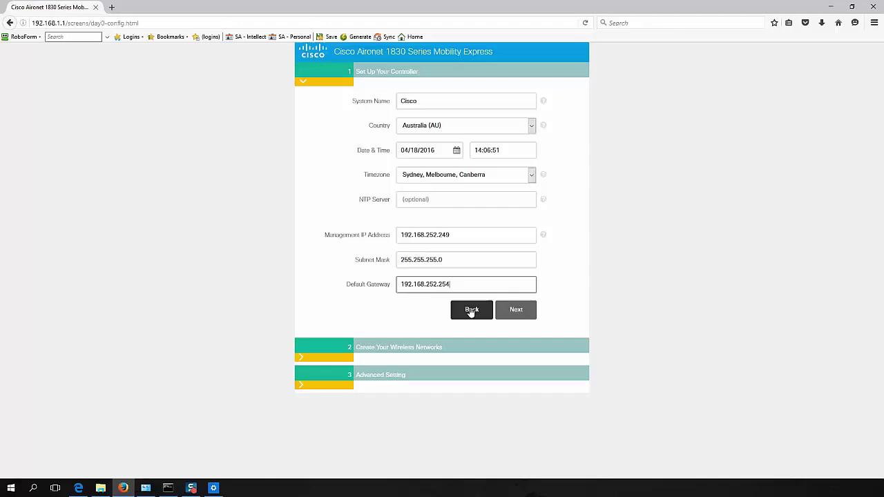
Save the controller settings and name the employee wireless network WLAN.
{"action": "left_click", "coordinate": [518, 311]}
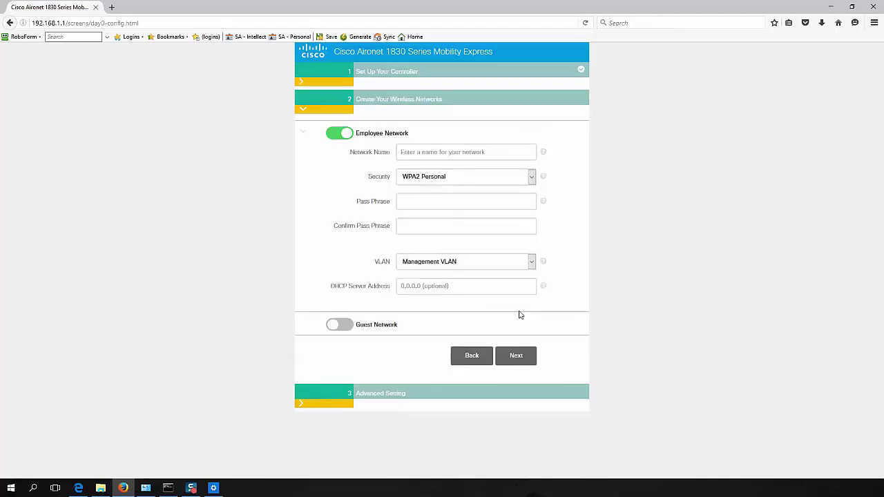
{"action": "left_click", "coordinate": [435, 151]}
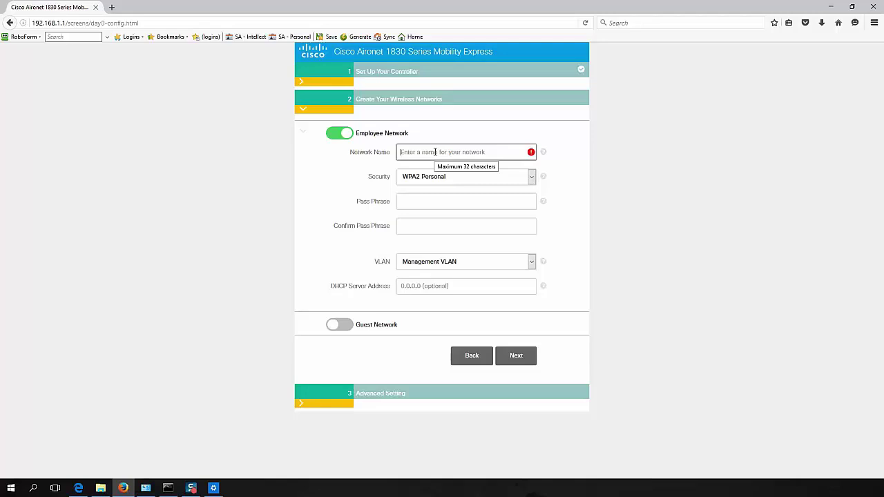
{"action": "type", "text": "WLAN"}
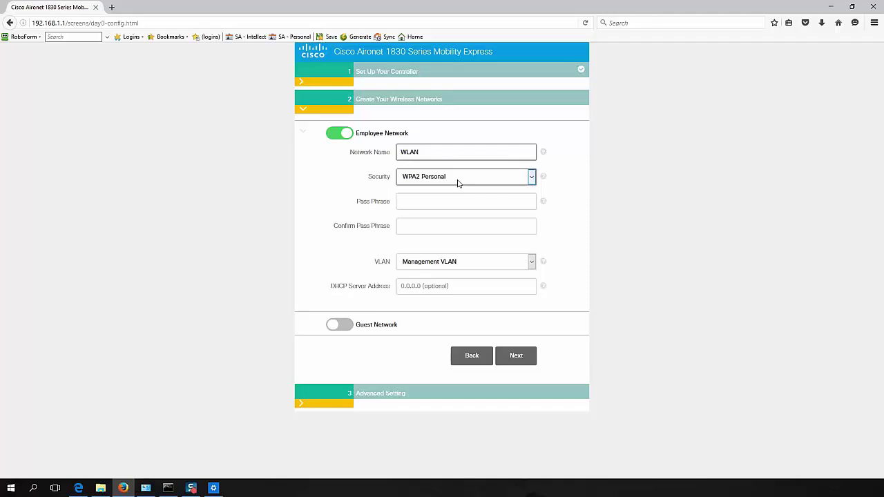
Keep WPA2 Personal security, enter and confirm the network pass phrase, then continue.
{"action": "left_click", "coordinate": [458, 176]}
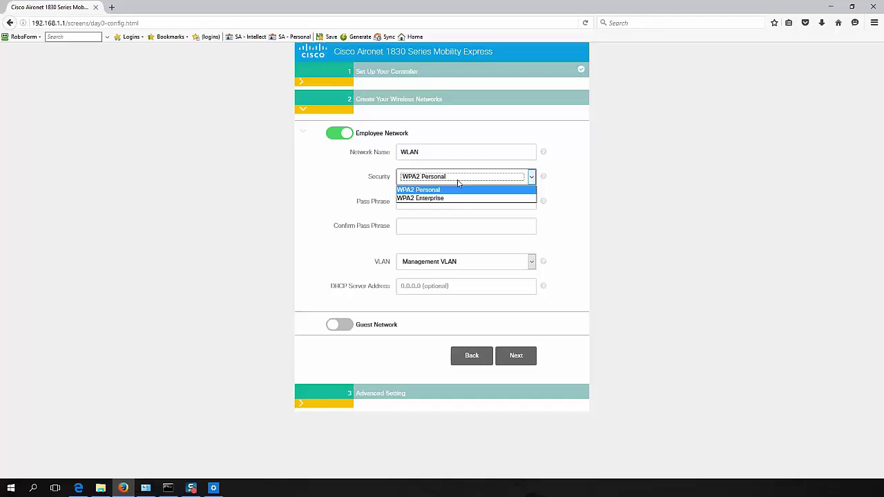
{"action": "left_click", "coordinate": [457, 182]}
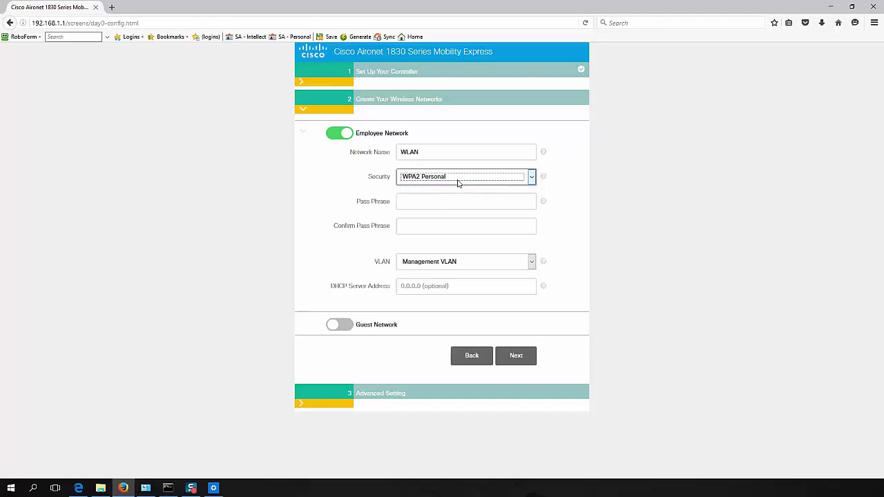
{"action": "left_click", "coordinate": [440, 200]}
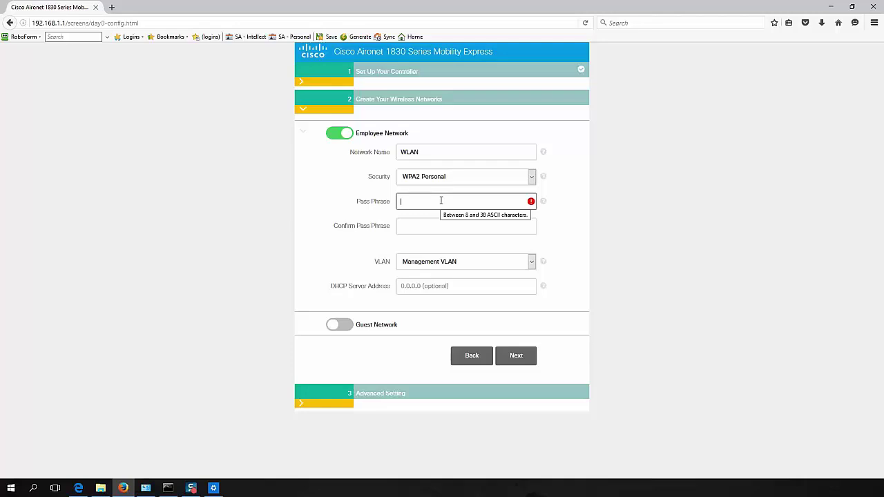
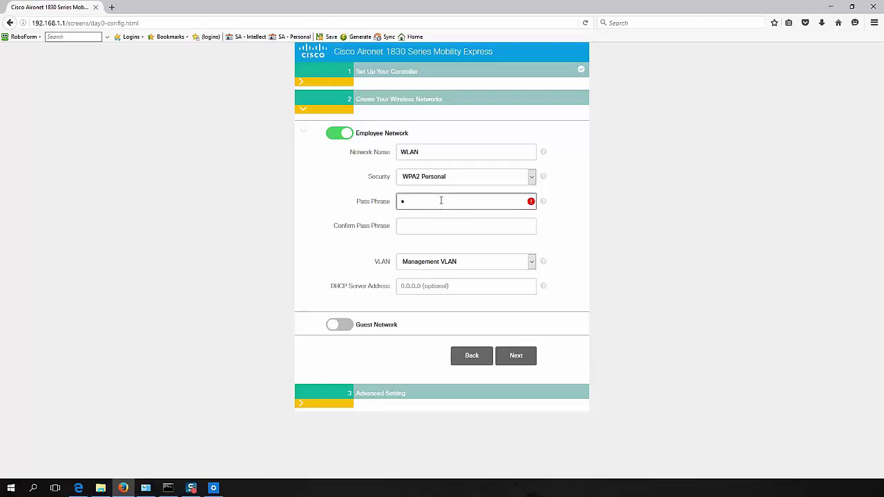
{"action": "key", "text": "Tab"}
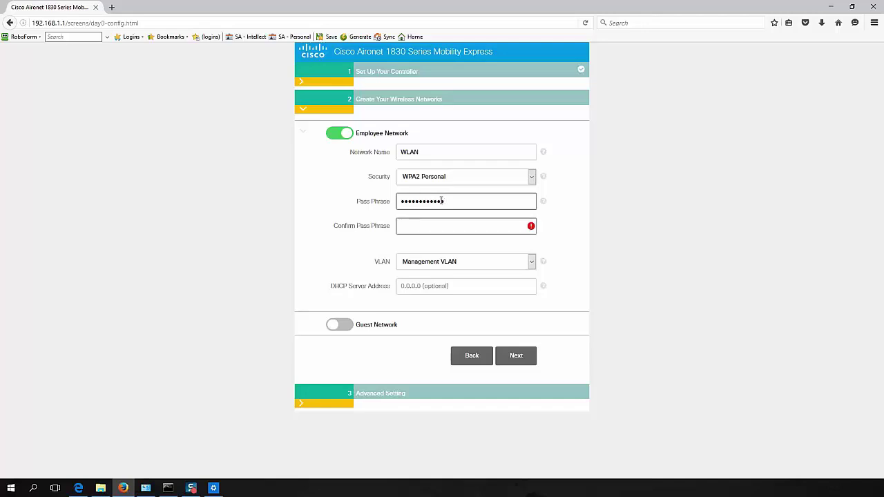
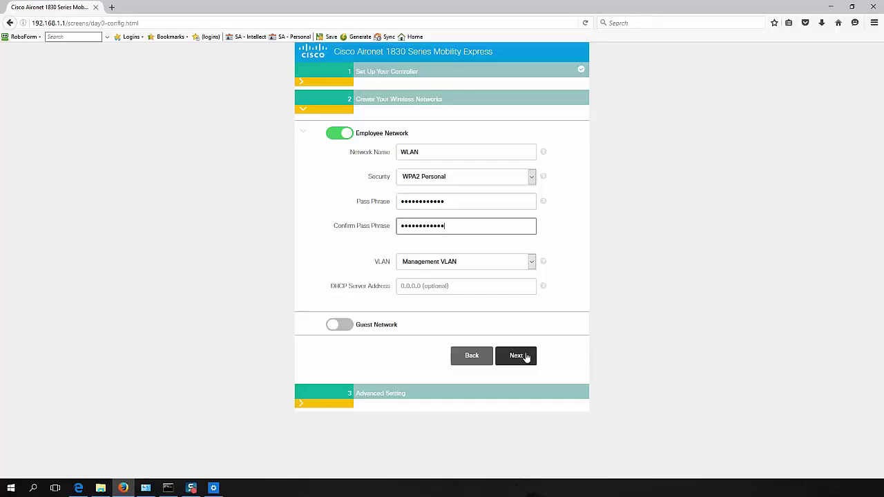
{"action": "left_click", "coordinate": [517, 356]}
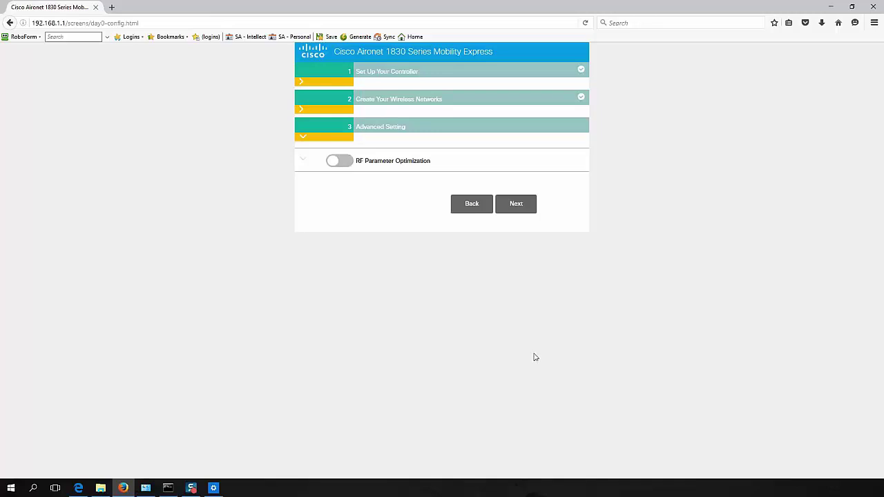
Skip past Advanced Setting, apply the summarized configuration, and confirm the reboot.
{"action": "left_click", "coordinate": [524, 211]}
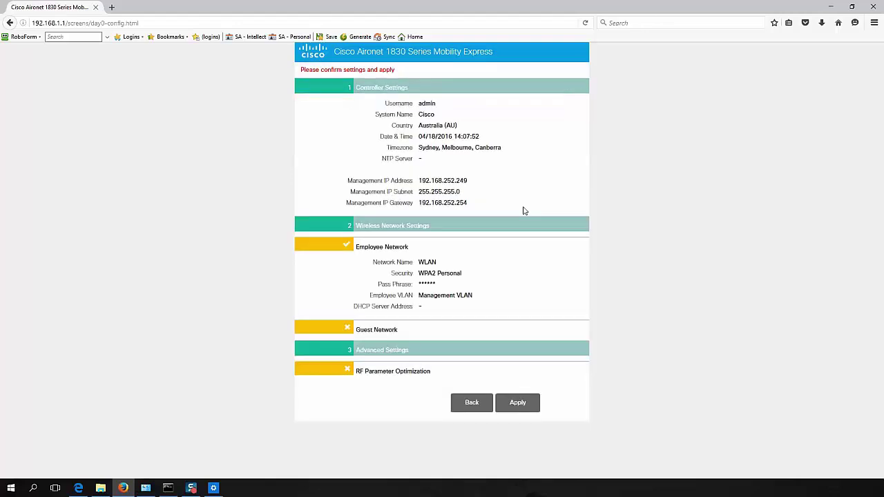
{"action": "left_click", "coordinate": [519, 409]}
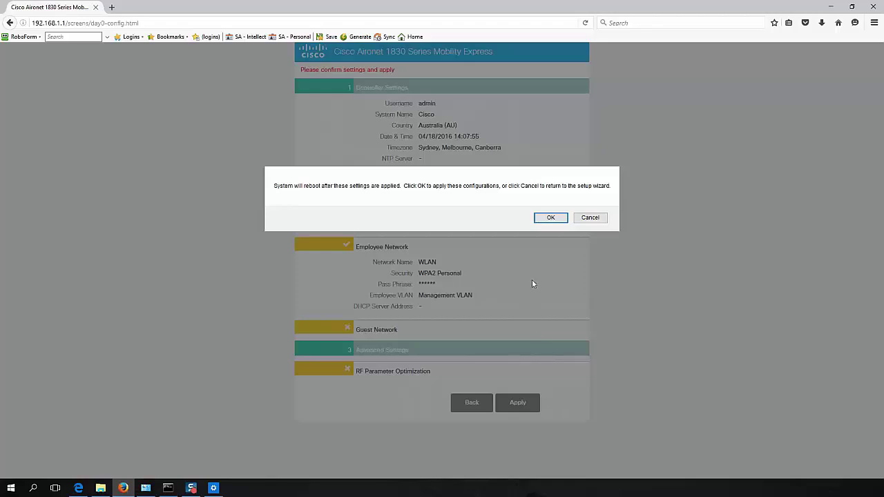
{"action": "left_click", "coordinate": [554, 221]}
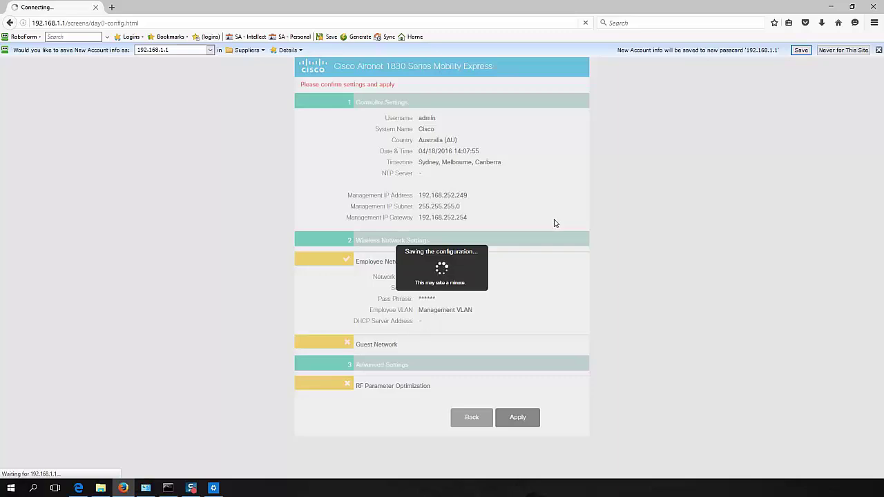
Dismiss the RoboForm save-account bar while setup finishes.
{"action": "left_click", "coordinate": [879, 50]}
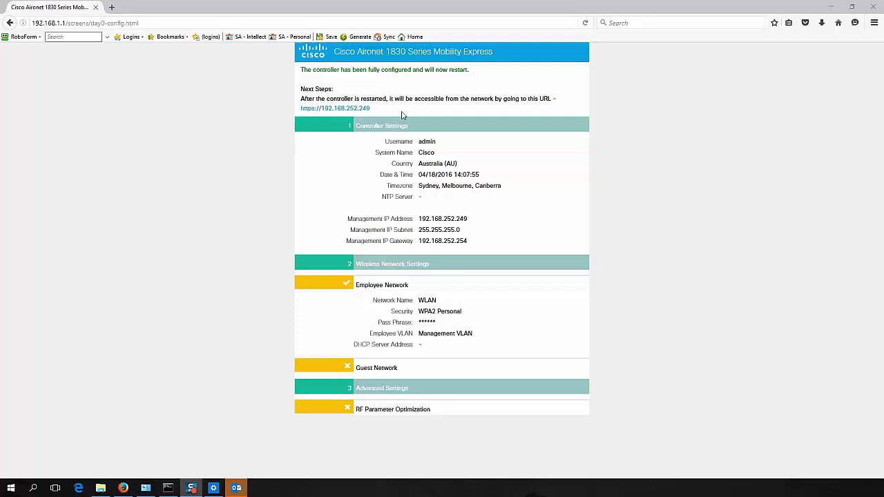
{"action": "left_click", "coordinate": [340, 116]}
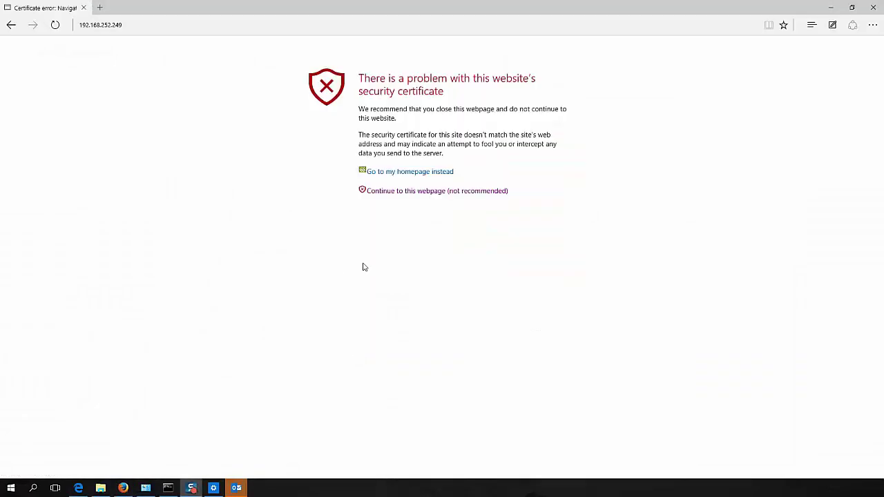
{"action": "left_click", "coordinate": [429, 194]}
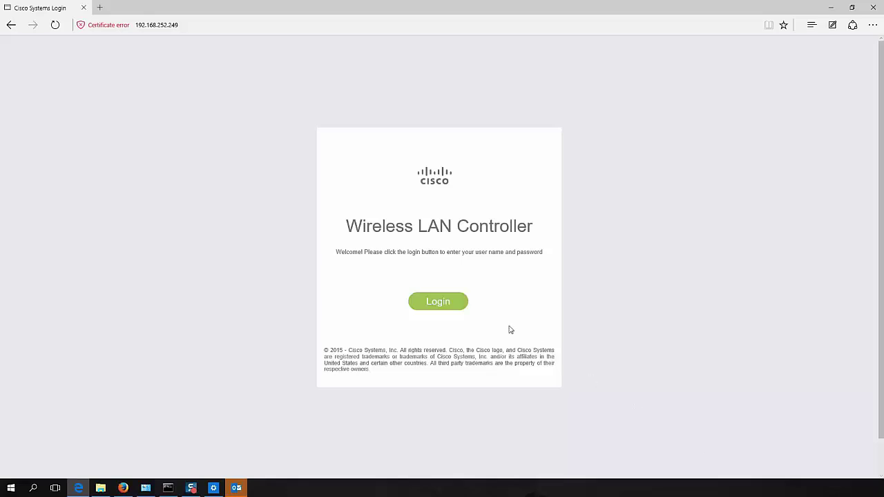
{"action": "left_click", "coordinate": [444, 303]}
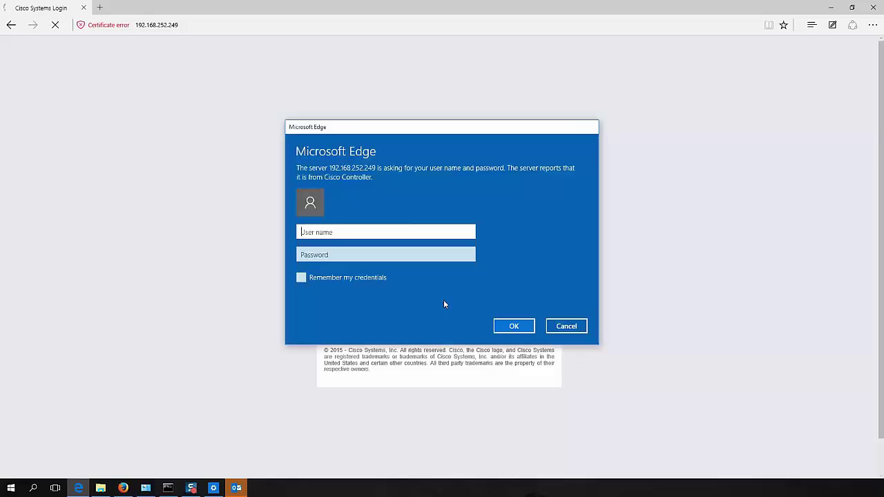
{"action": "type", "text": "admin"}
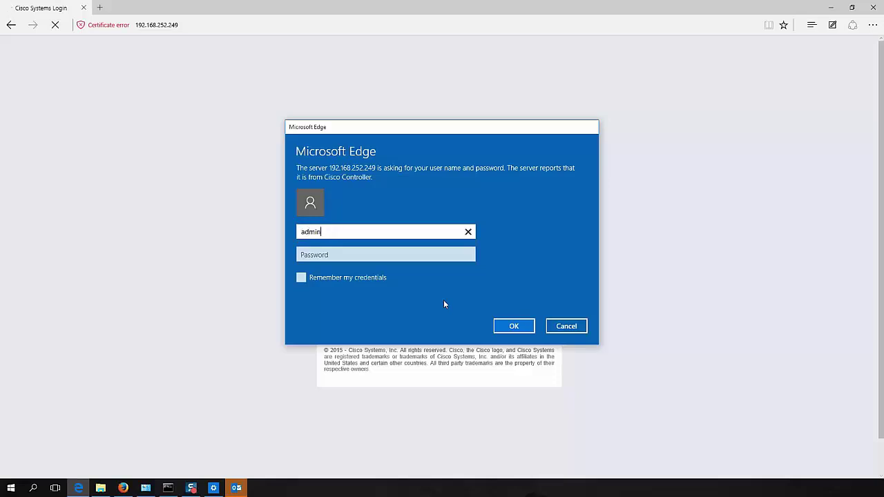
{"action": "key", "text": "Tab"}
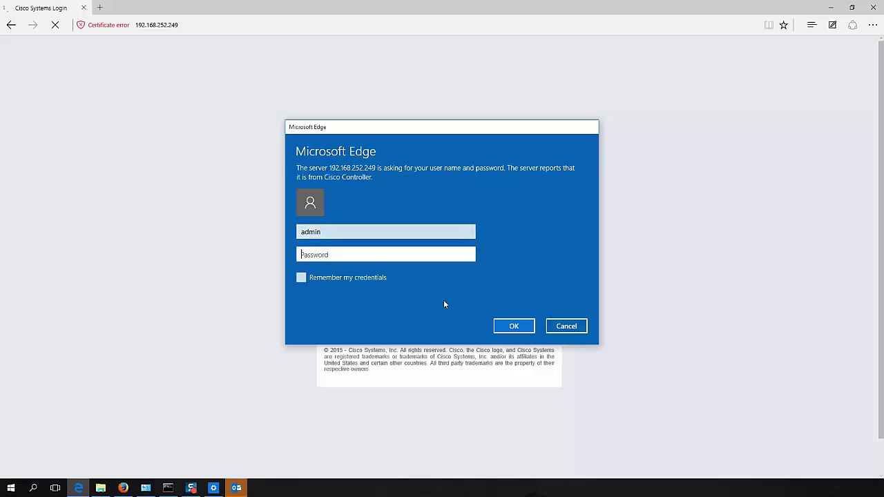
{"action": "type", "text": "••••••••••••"}
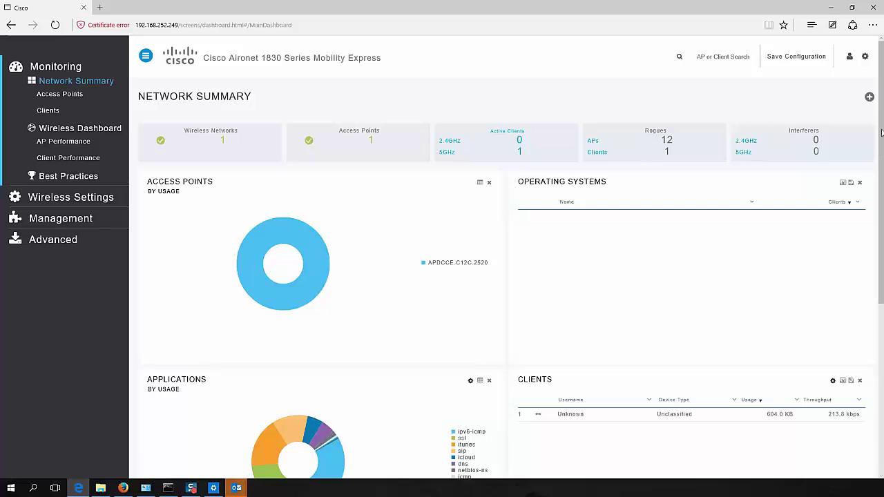
{"action": "mouse_move", "coordinate": [881, 135]}
{"action": "left_mouse_down"}
{"action": "mouse_move", "coordinate": [882, 285]}
{"action": "mouse_move", "coordinate": [883, 136]}
{"action": "left_mouse_up"}
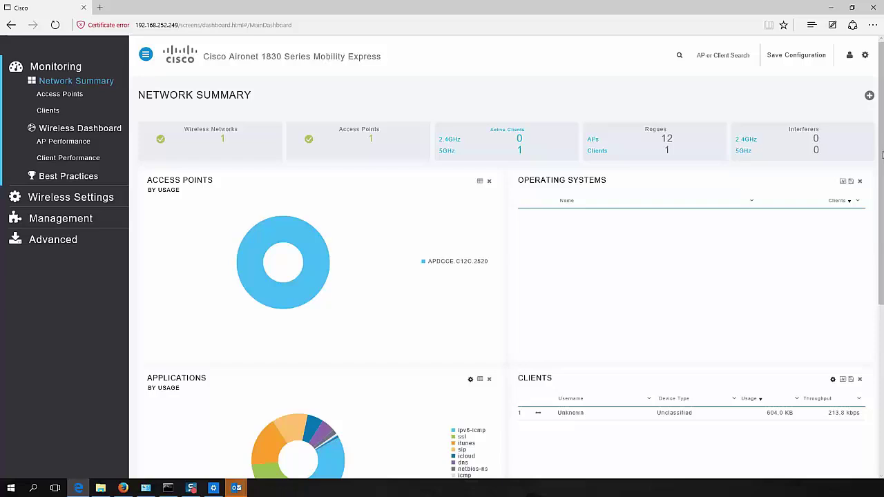
{"action": "left_click_drag", "start_coordinate": [881, 161], "coordinate": [882, 254]}
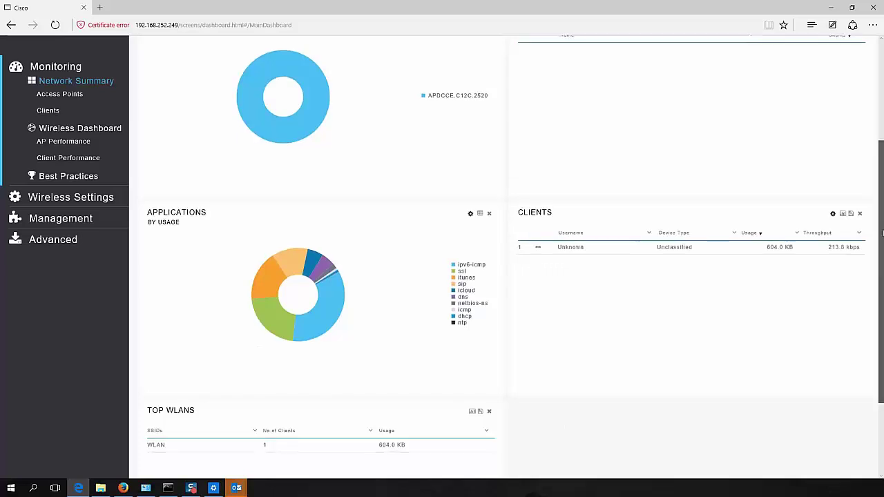
{"action": "left_click_drag", "start_coordinate": [882, 234], "coordinate": [882, 127]}
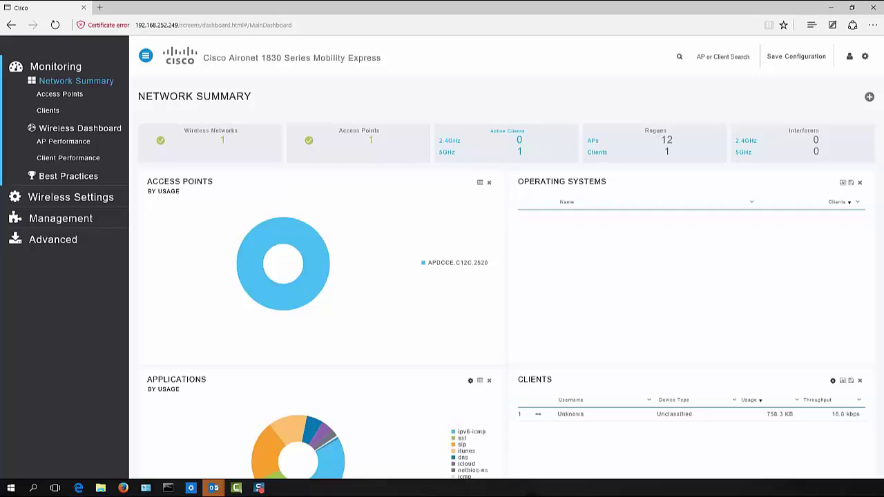
Open Monitoring > Clients and select the iPhone client to view its details.
{"action": "left_click", "coordinate": [48, 110]}
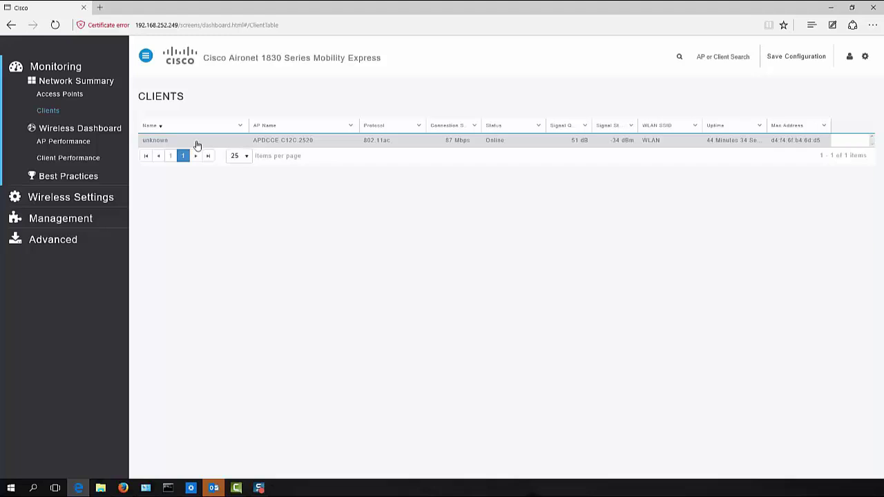
{"action": "left_click", "coordinate": [197, 141]}
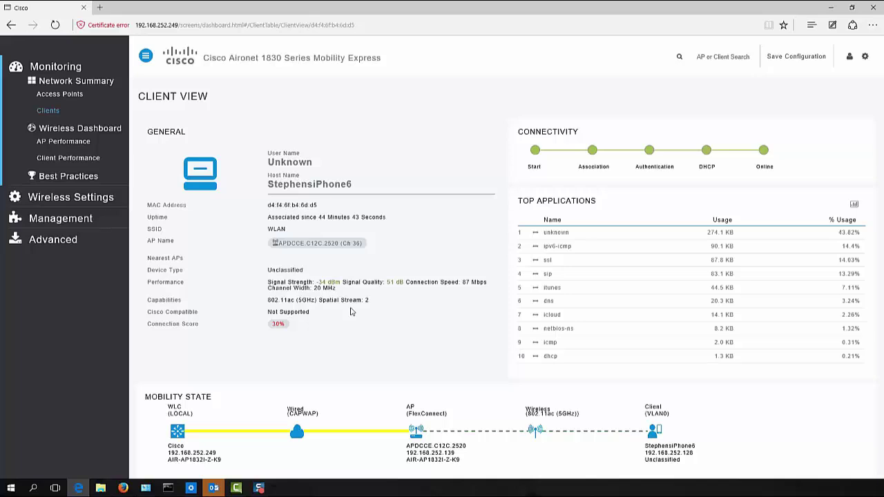
Go back with Alt+Left to the Network Summary dashboard.
{"action": "key", "text": "alt+Left"}
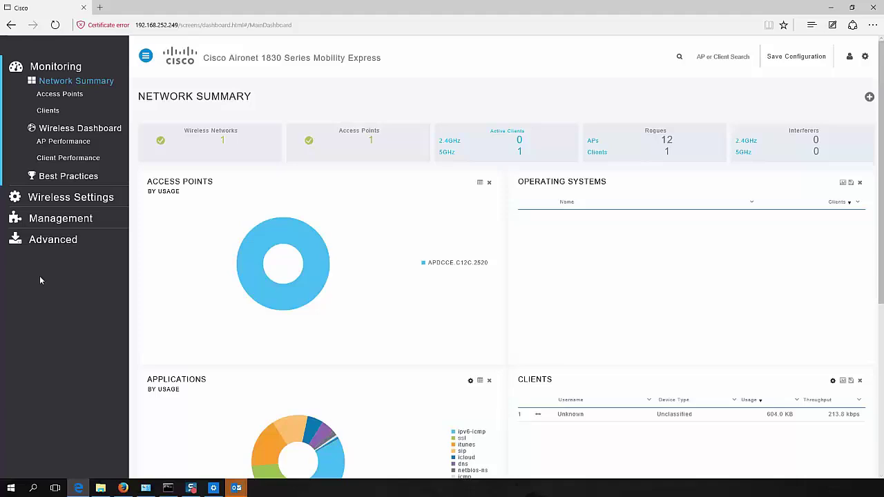